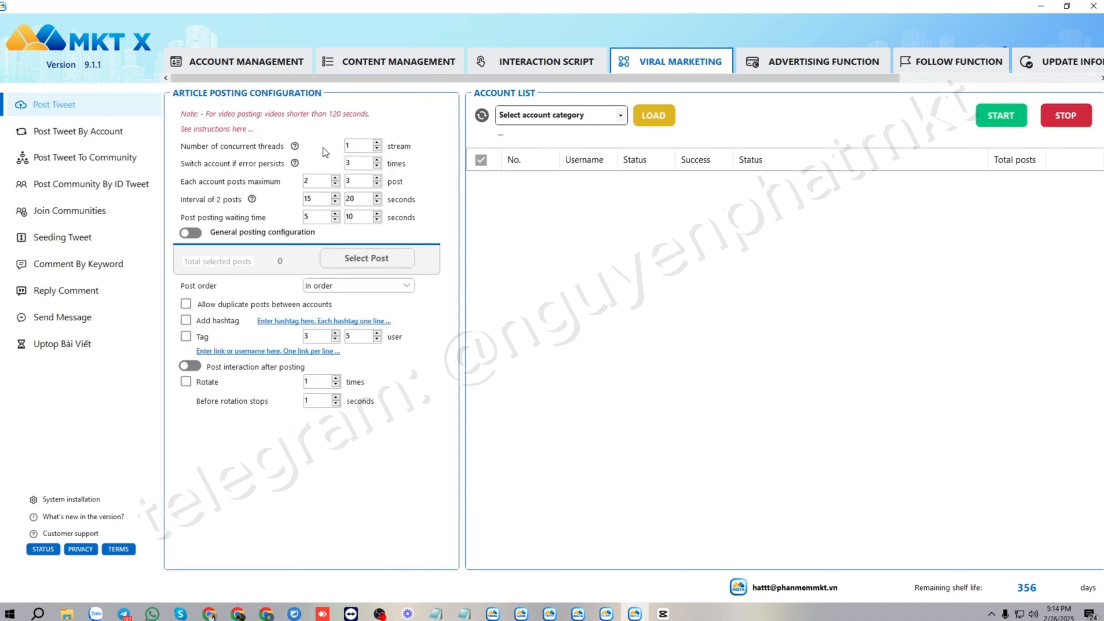
# Set the number of concurrent threads to 10 and each account's maximum posts to a range of 1 to 1
pyautogui.doubleClick(360, 146)
pyautogui.write('10')
pyautogui.doubleClick(345, 164)
pyautogui.doubleClick(316, 184)
pyautogui.write('1')
pyautogui.doubleClick(354, 184)
pyautogui.write('1')
# Set the interval between two posts to 20–30 seconds and the post posting waiting time to 15–20 seconds
pyautogui.doubleClick(324, 201)
pyautogui.write('20')
pyautogui.doubleClick(359, 199)
pyautogui.write('30')
pyautogui.doubleClick(306, 219)
pyautogui.write('15')
pyautogui.doubleClick(346, 217)
pyautogui.write('20')
# Enable the general posting configuration and save the post loaded from the Marketing posts category as the selected post
pyautogui.click(197, 236)
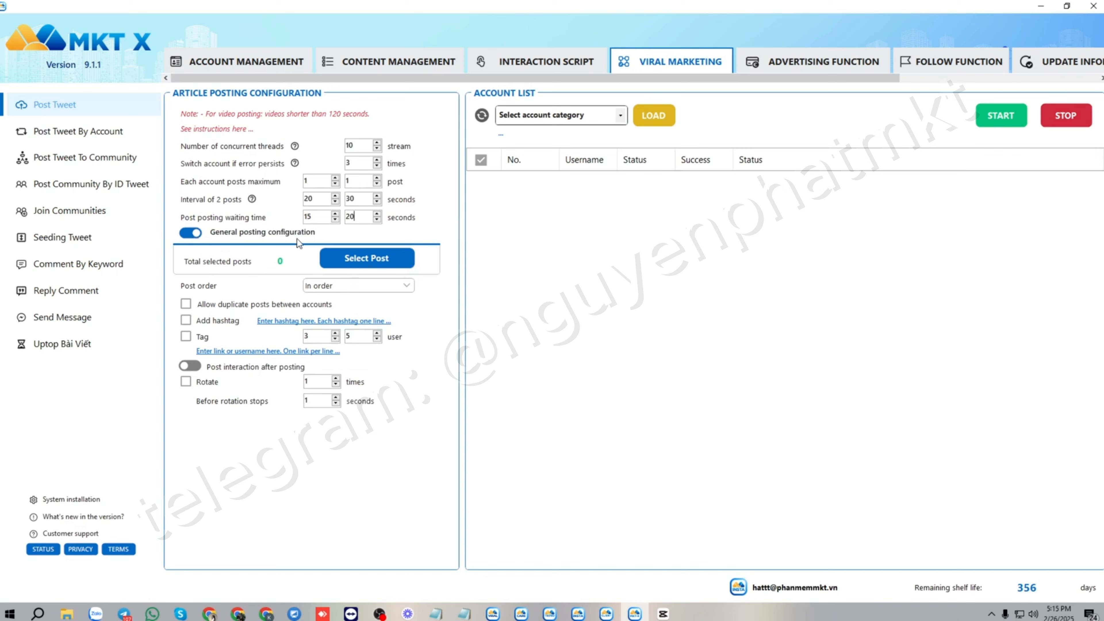
pyautogui.click(338, 258)
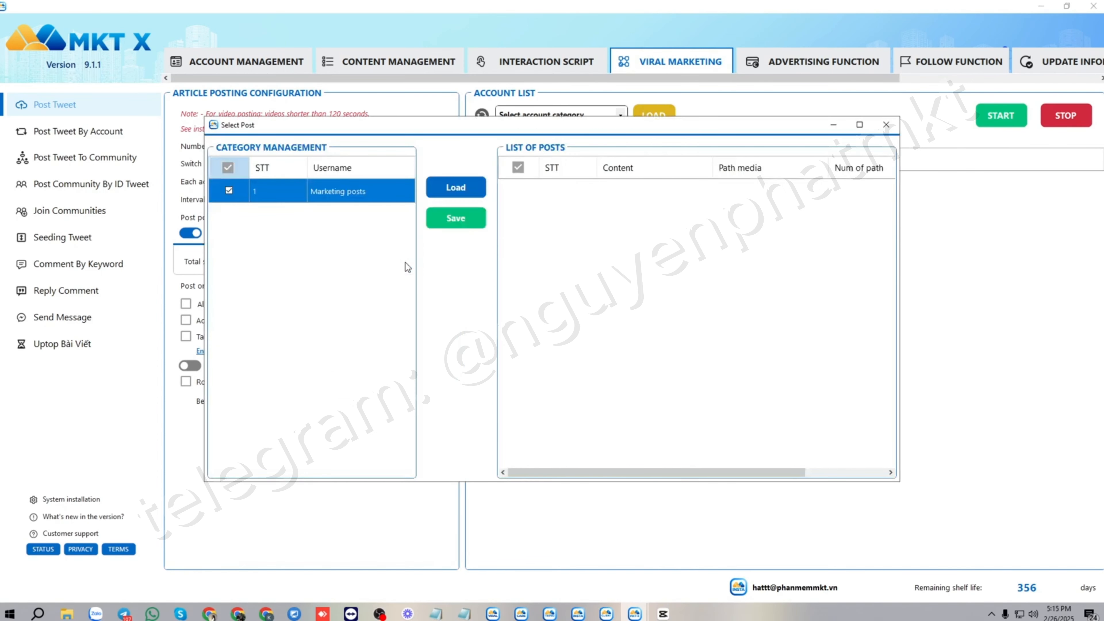
pyautogui.click(452, 187)
pyautogui.click(462, 220)
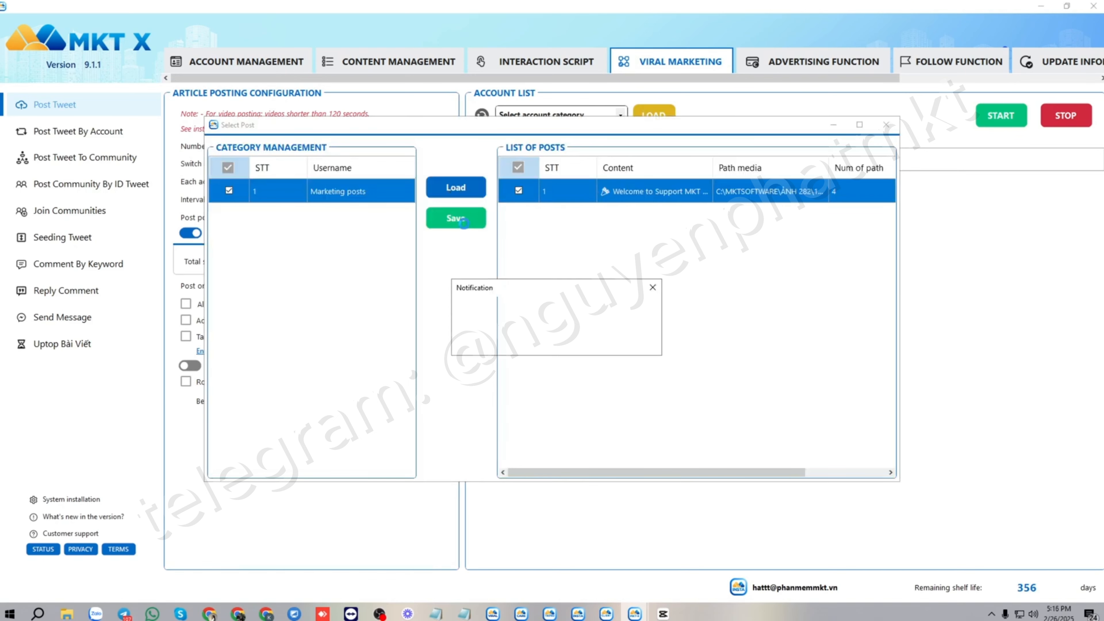
pyautogui.click(582, 344)
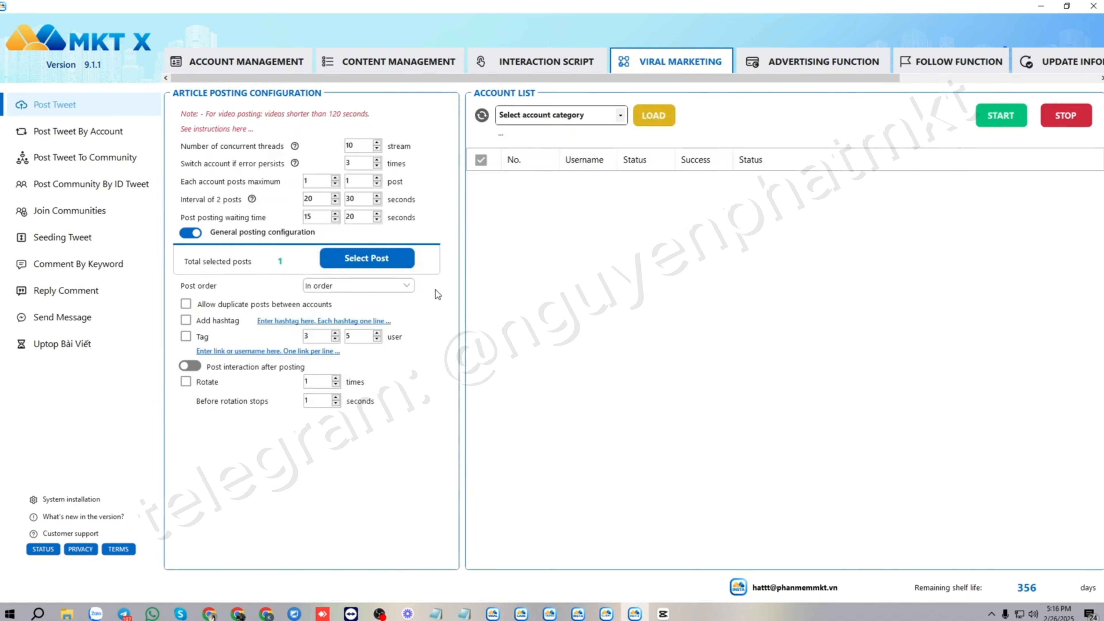
# Allow duplicate posts between accounts and add the hashtags #marketing and #mktsoftware on separate lines, saving the hashtag file
pyautogui.click(187, 305)
pyautogui.click(189, 321)
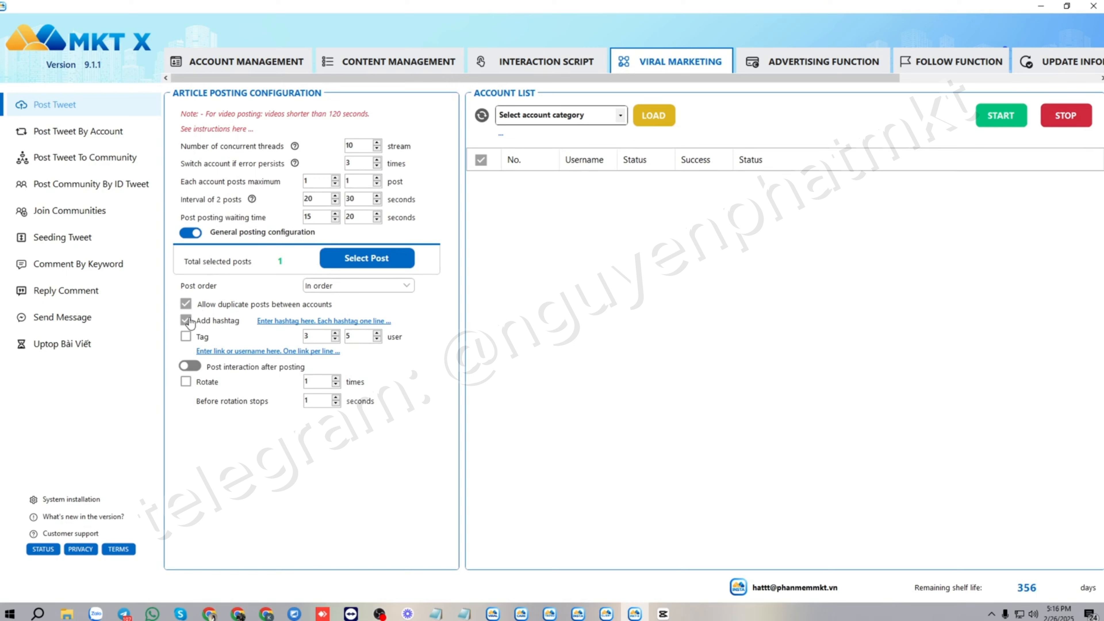
pyautogui.click(290, 322)
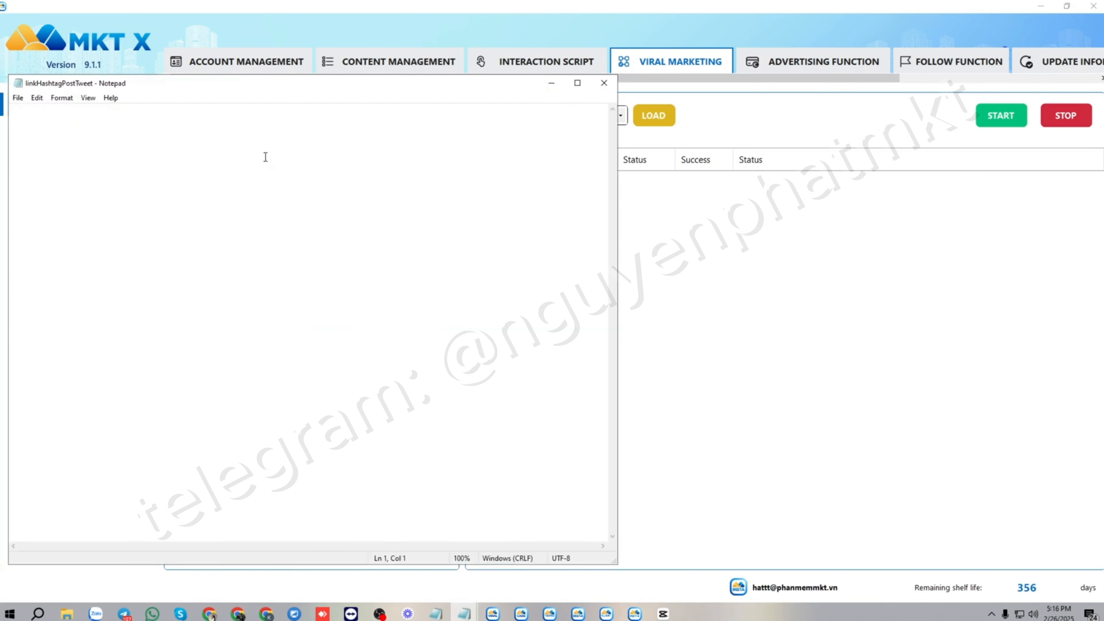
pyautogui.write('#mark')
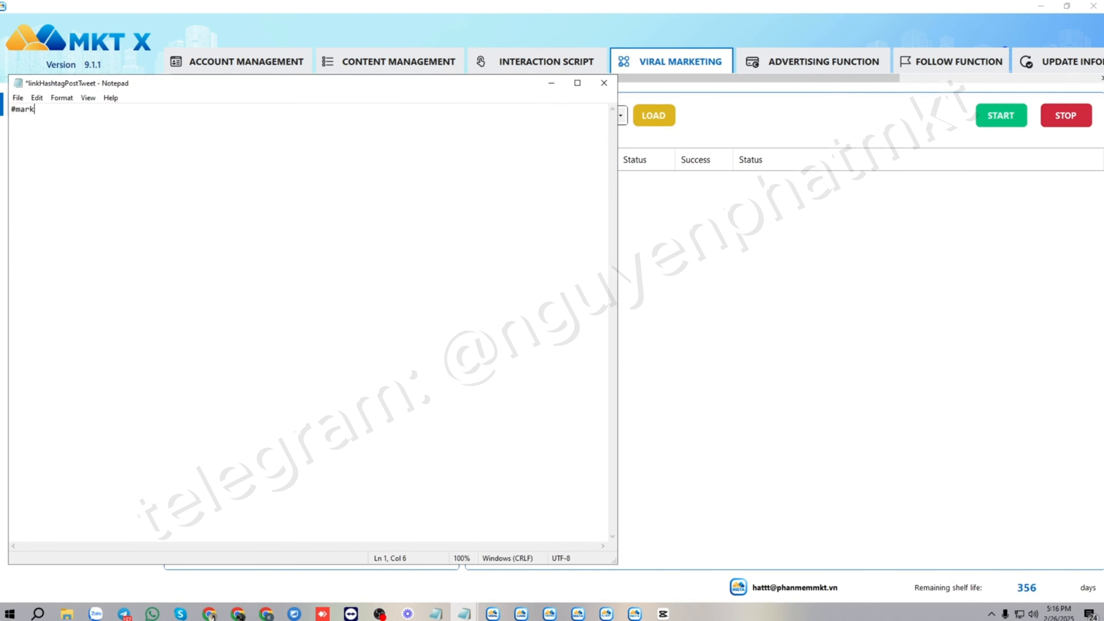
pyautogui.write('eting')
pyautogui.press('Return')
pyautogui.write('#mktsoftware')
pyautogui.hotkey('ctrl', 's')
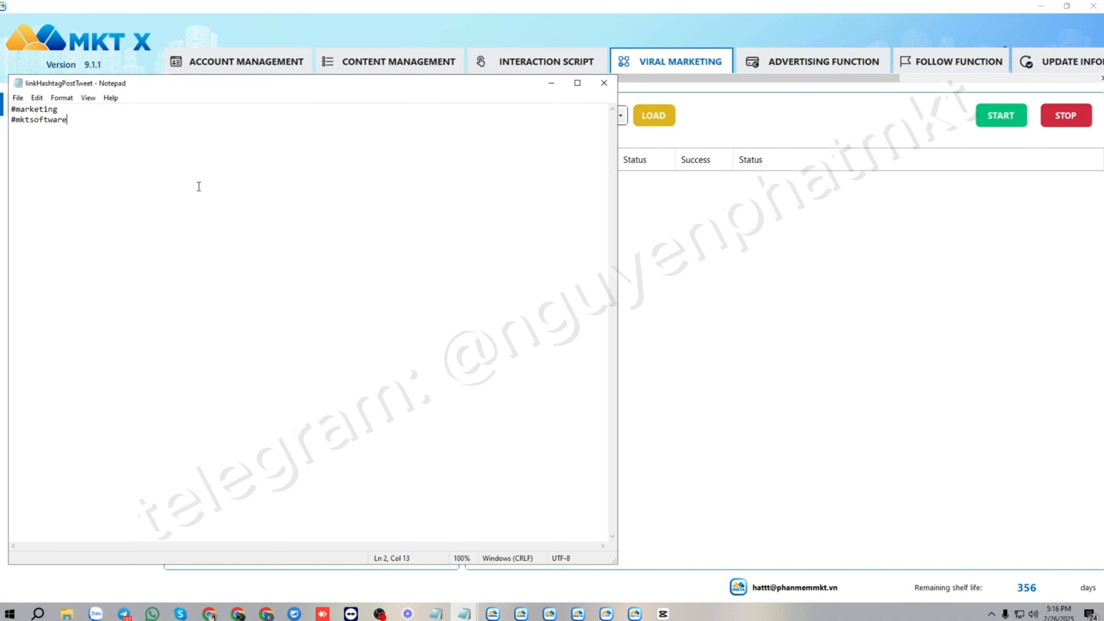
pyautogui.click(604, 83)
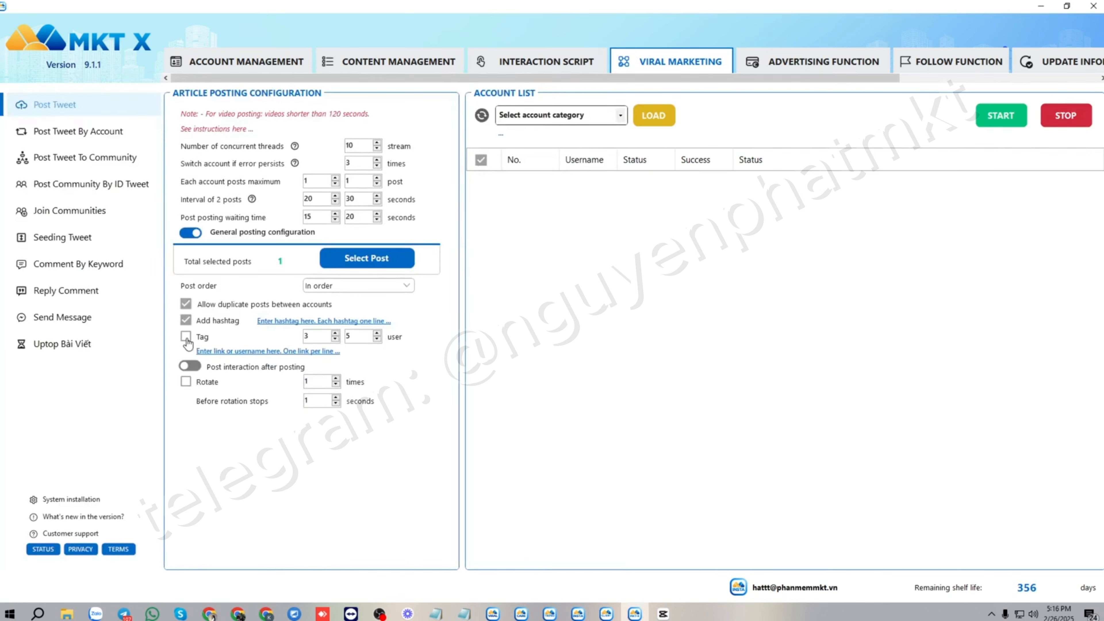
# Enter the usernames hagfdtwy_ and juhdhdhaa on separate lines in the post's tag list file and save it
pyautogui.click(258, 353)
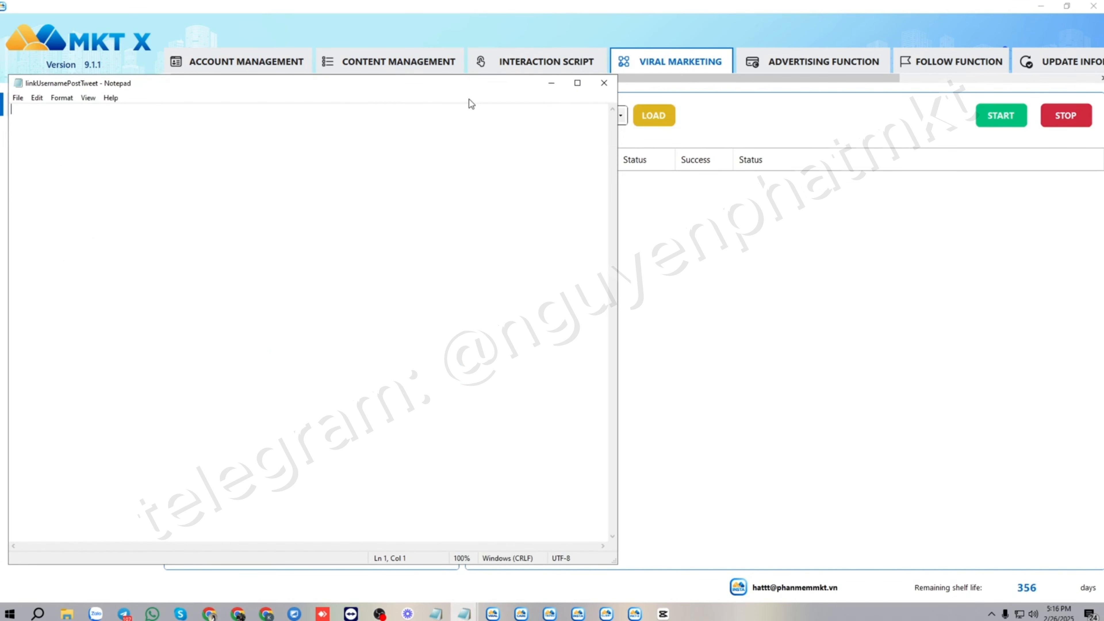
pyautogui.write('hagfdtwy_')
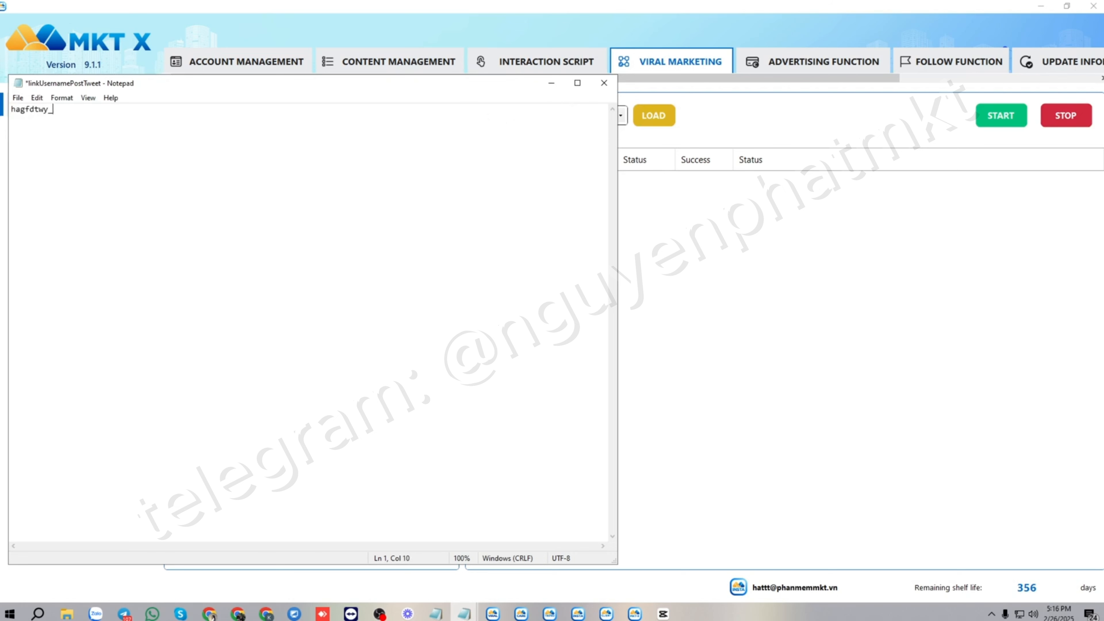
pyautogui.press('Return')
pyautogui.write('juhdhdhaa')
pyautogui.hotkey('ctrl', 's')
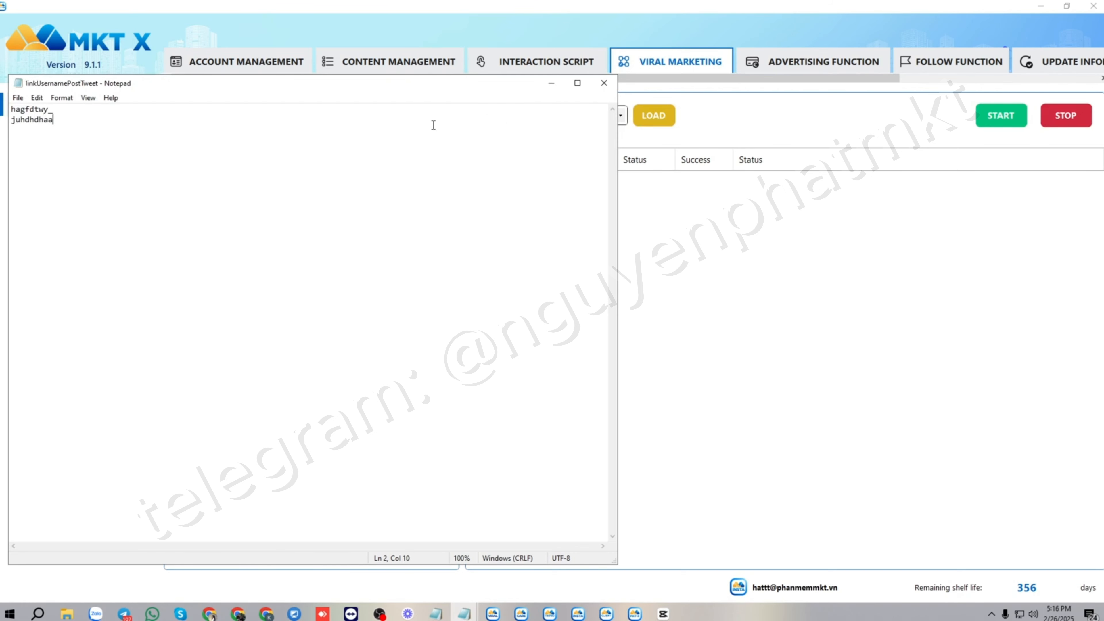
pyautogui.click(604, 82)
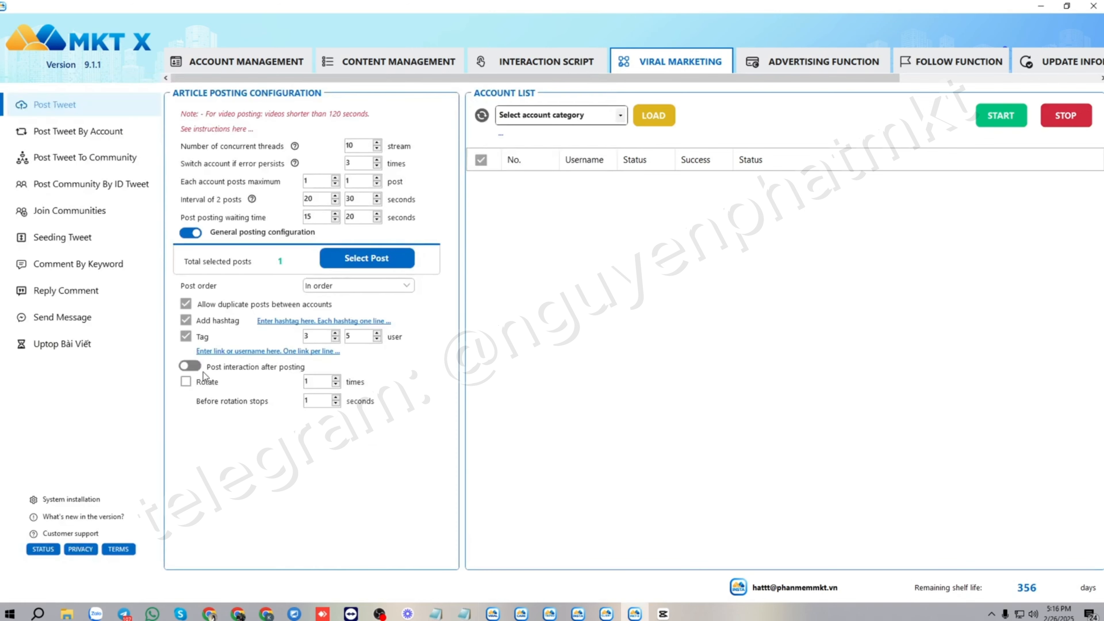
# Enable post interaction after posting with liking and commenting, keeping the comment type as By input file
pyautogui.click(194, 366)
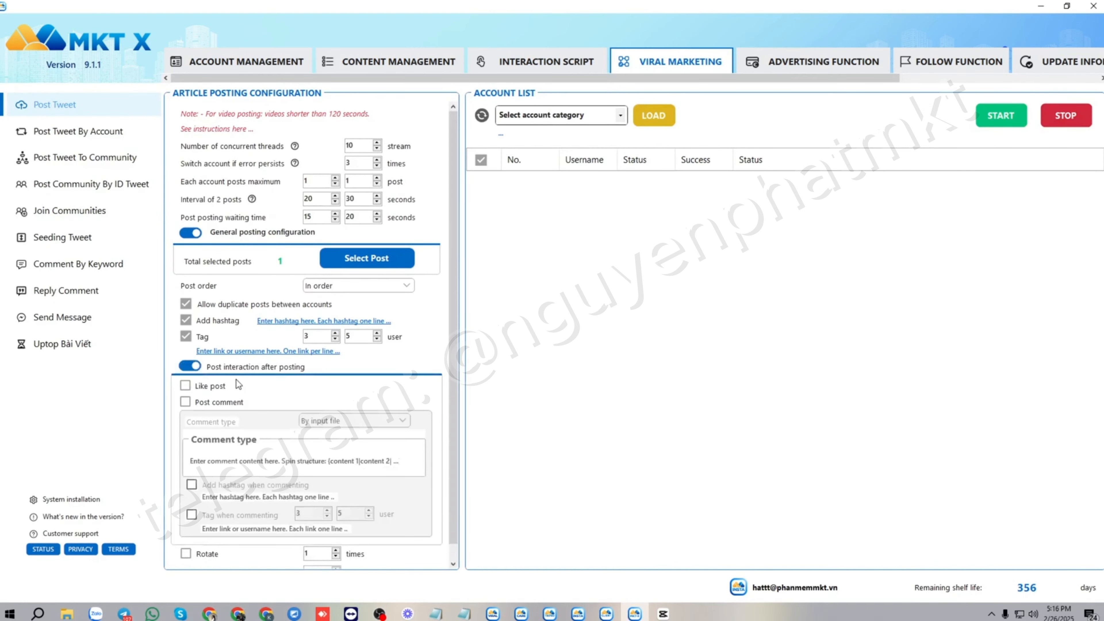
pyautogui.scroll(-1, 290, 373)
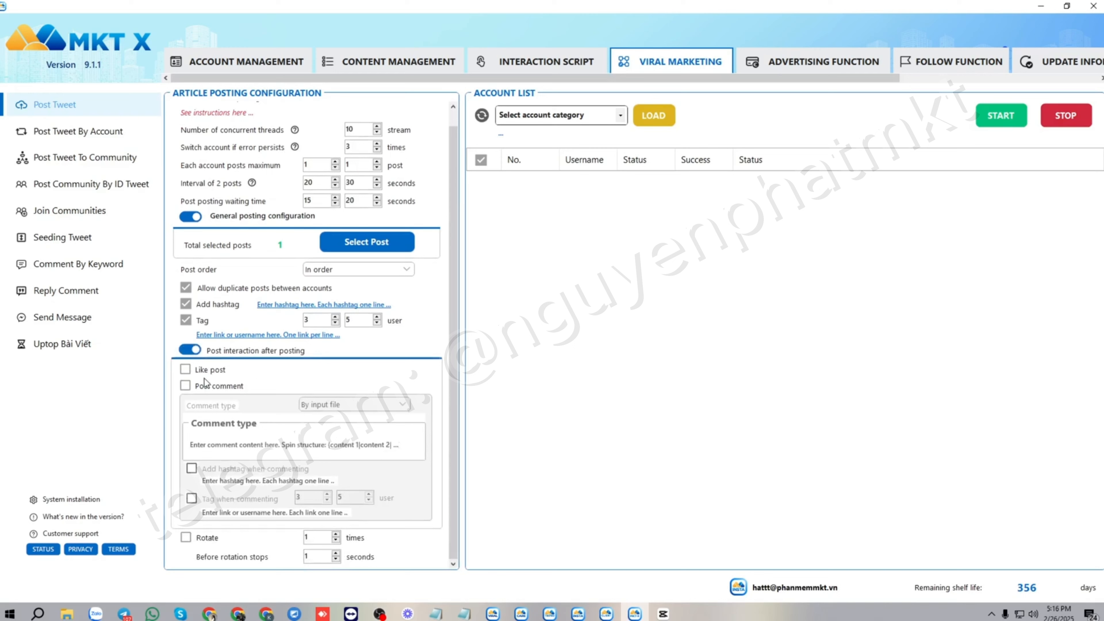
pyautogui.click(186, 370)
pyautogui.click(185, 385)
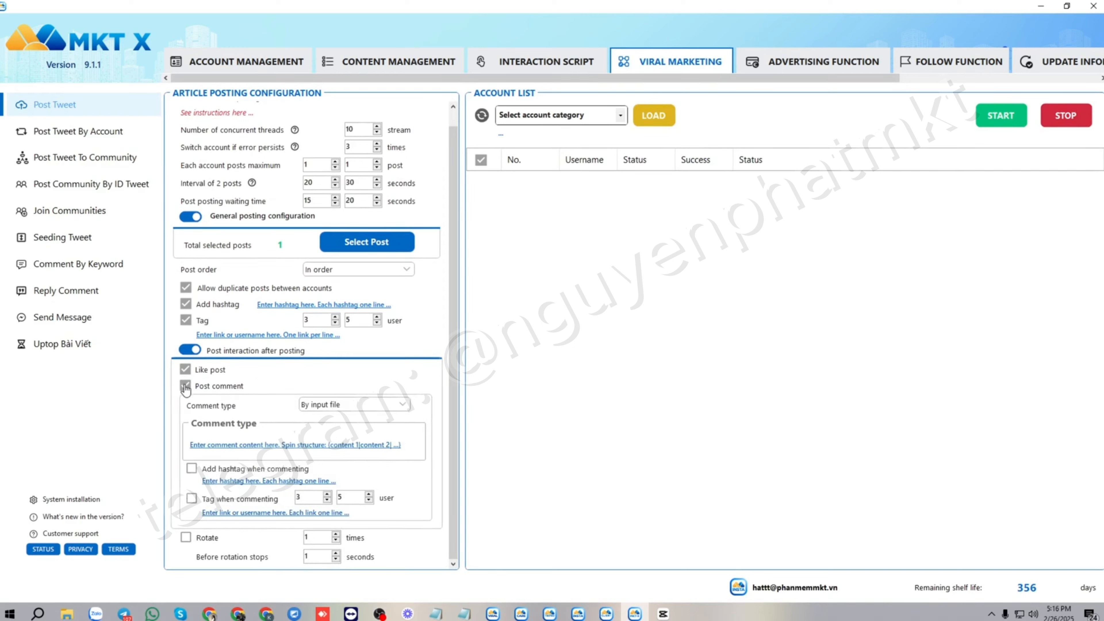
pyautogui.click(397, 404)
pyautogui.click(400, 407)
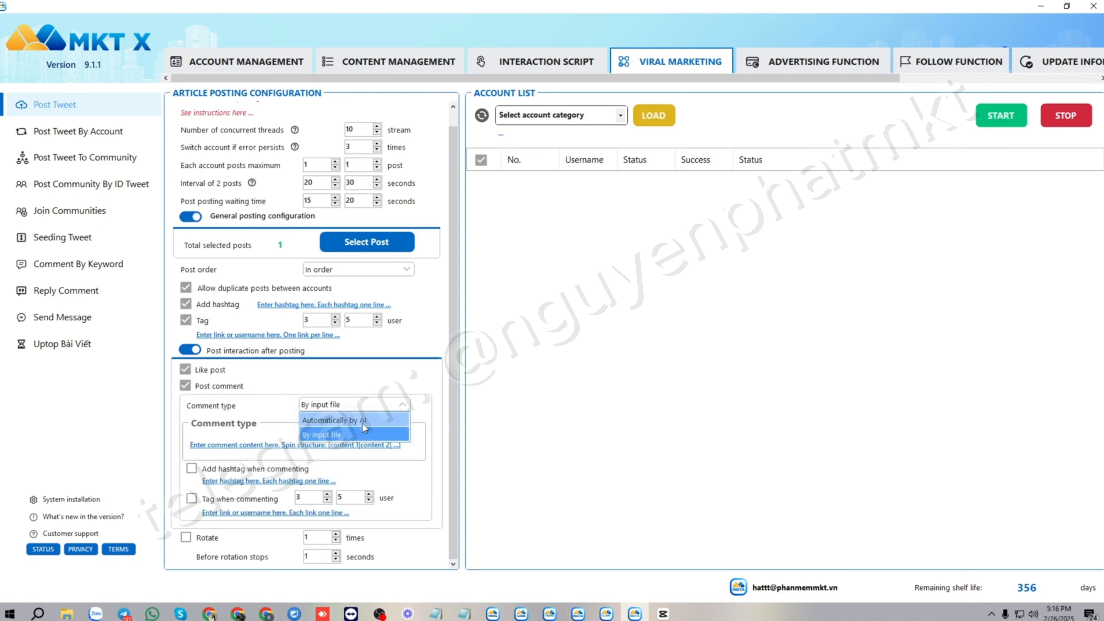
pyautogui.click(340, 430)
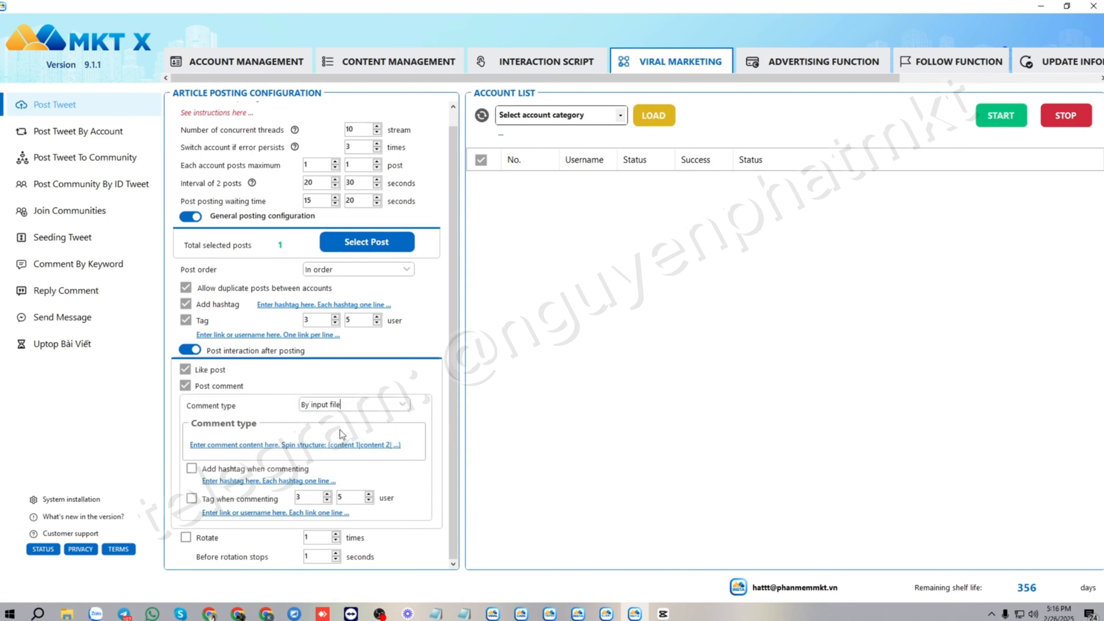
# Write the spin comment "{dm me|dm me for more information}" in the comment content file and save it
pyautogui.click(264, 445)
pyautogui.moveTo(356, 86); pyautogui.dragTo(576, 91)
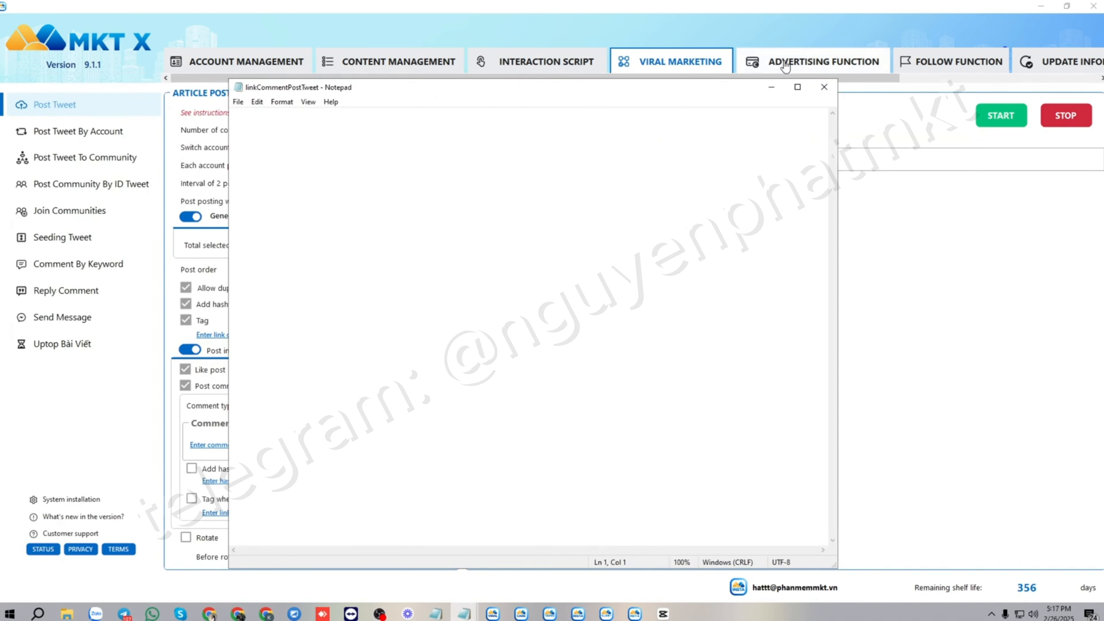
pyautogui.moveTo(718, 90); pyautogui.dragTo(892, 106)
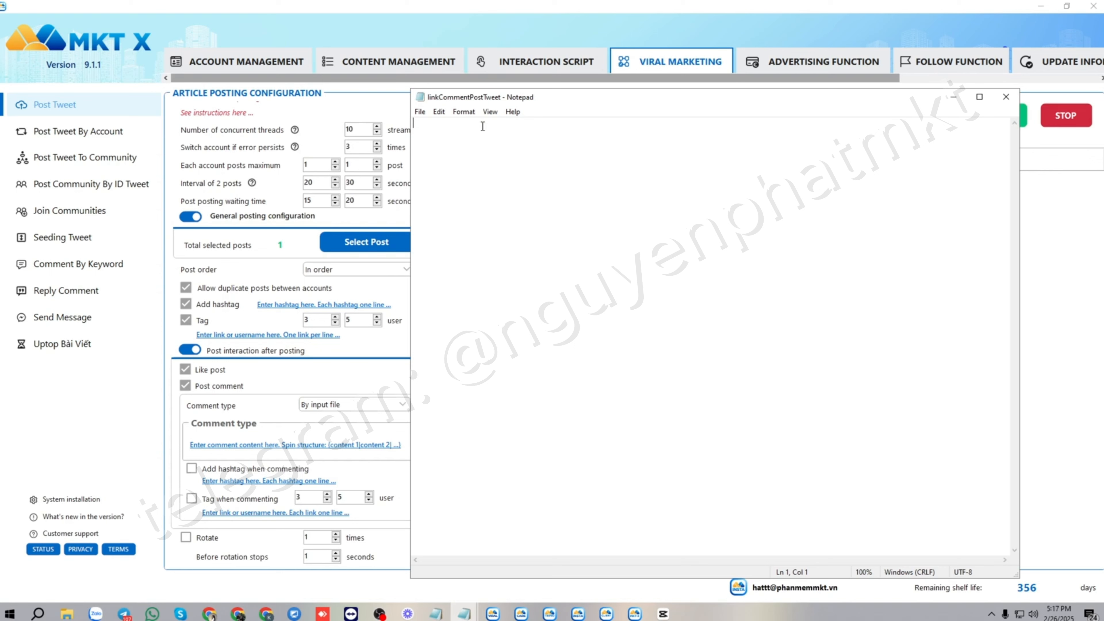
pyautogui.write('{')
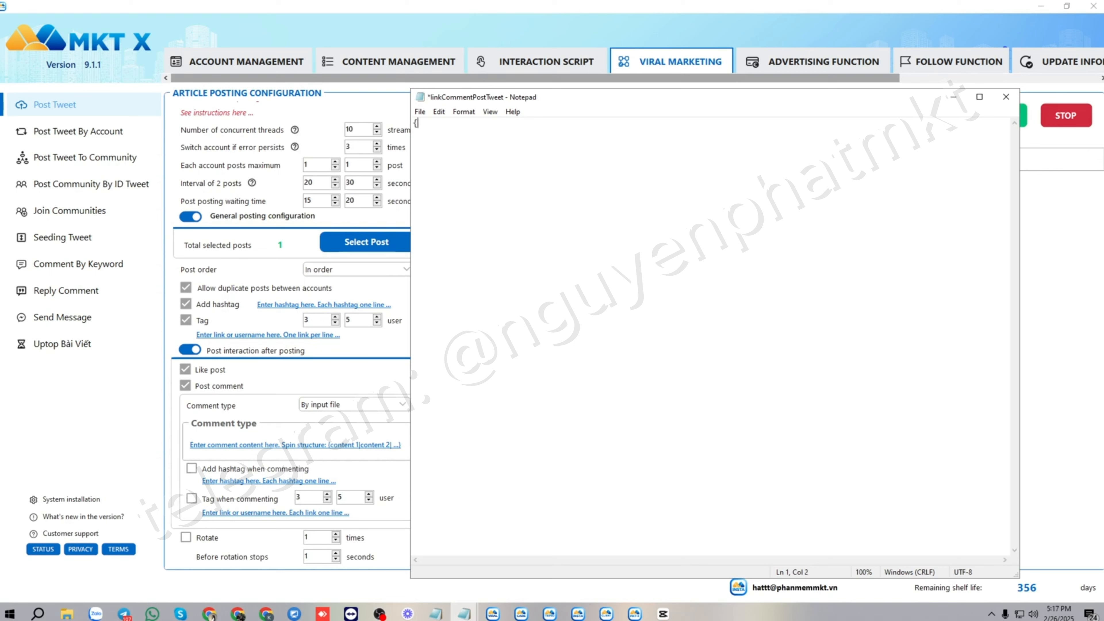
pyautogui.write('dm me|dm me for more informat')
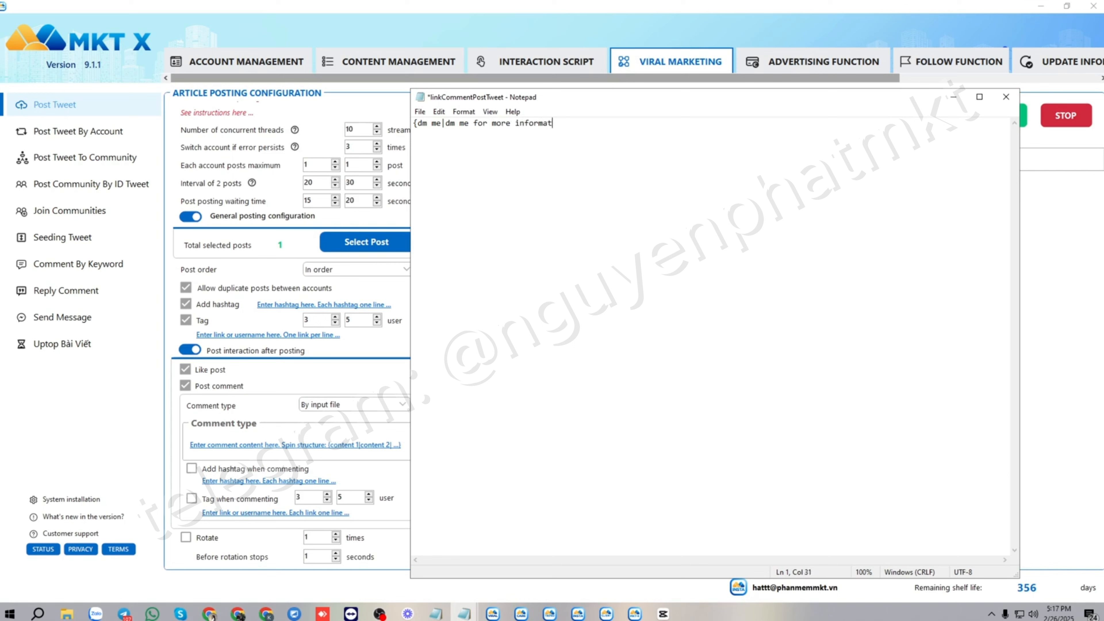
pyautogui.write('ion}')
pyautogui.hotkey('ctrl', 's')
pyautogui.click(1006, 97)
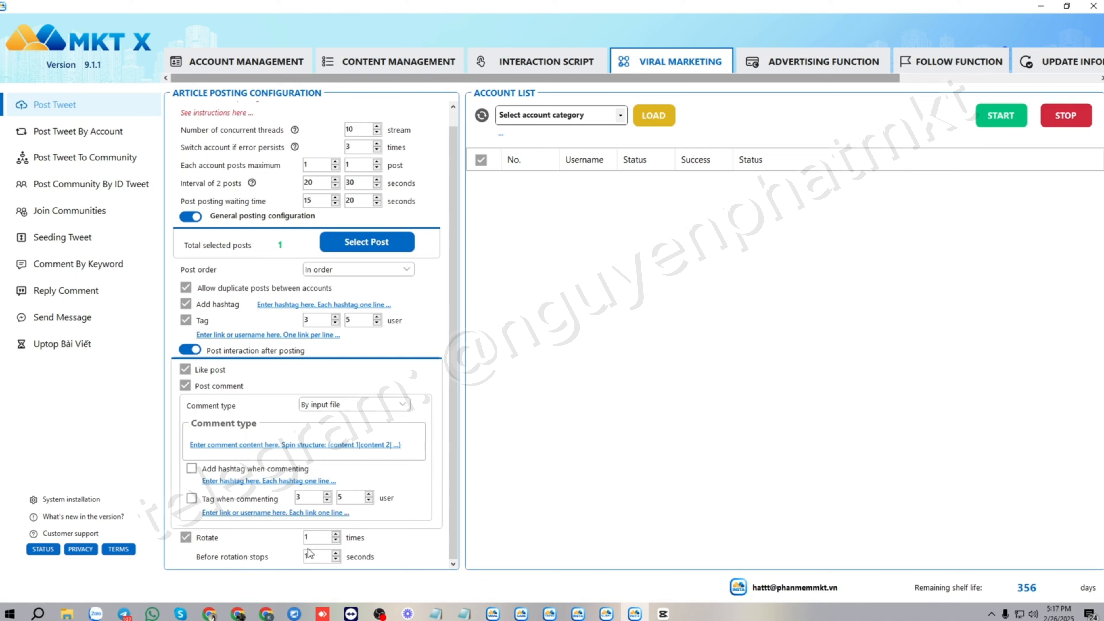
pyautogui.doubleClick(321, 538)
pyautogui.doubleClick(317, 554)
pyautogui.moveTo(311, 538); pyautogui.dragTo(273, 538)
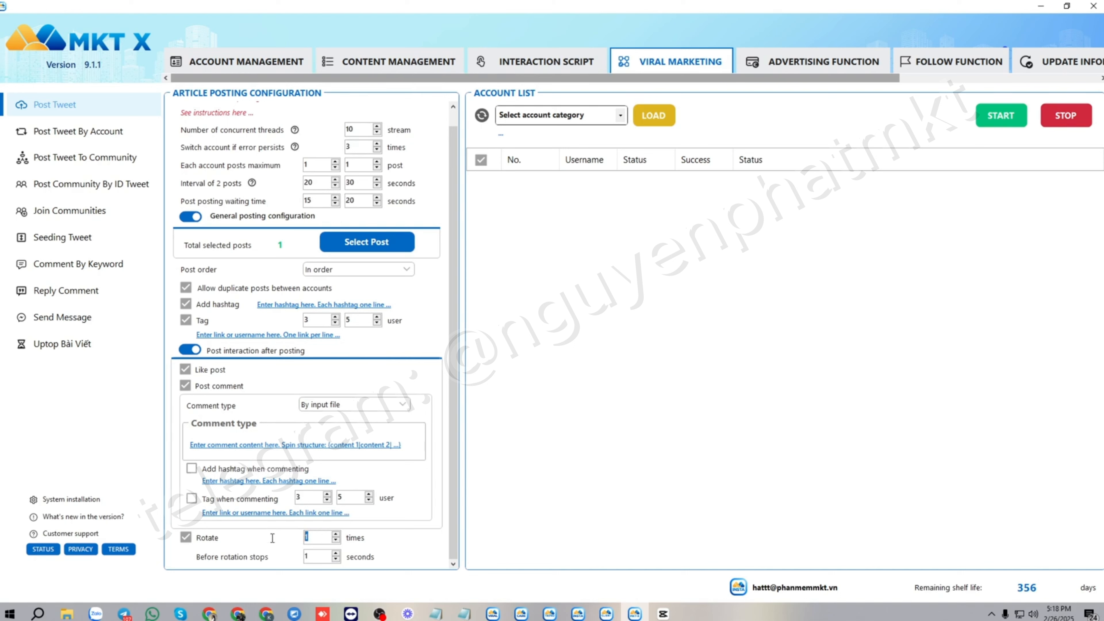
pyautogui.click(192, 538)
# Load the accounts from the acc category and start the tweet posting run
pyautogui.click(622, 117)
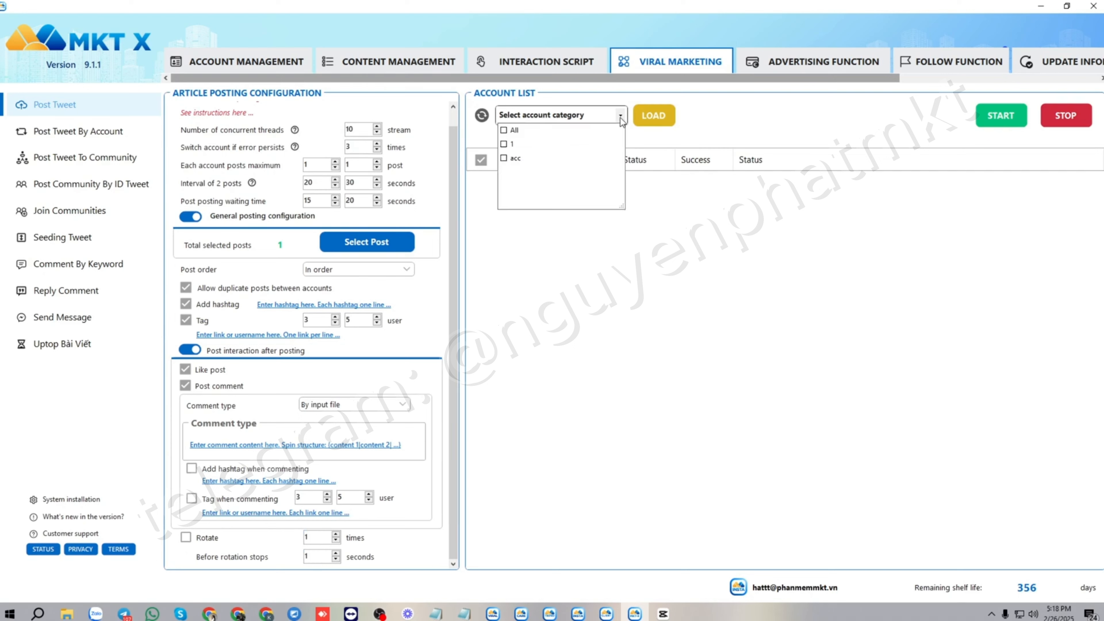
pyautogui.click(519, 158)
pyautogui.click(655, 126)
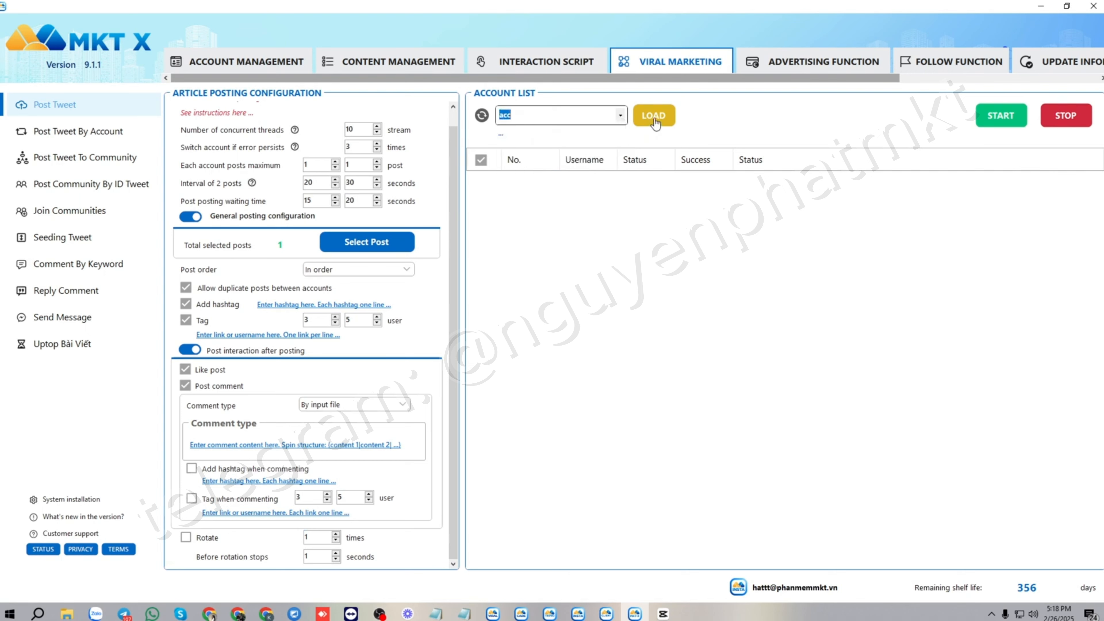
pyautogui.click(992, 113)
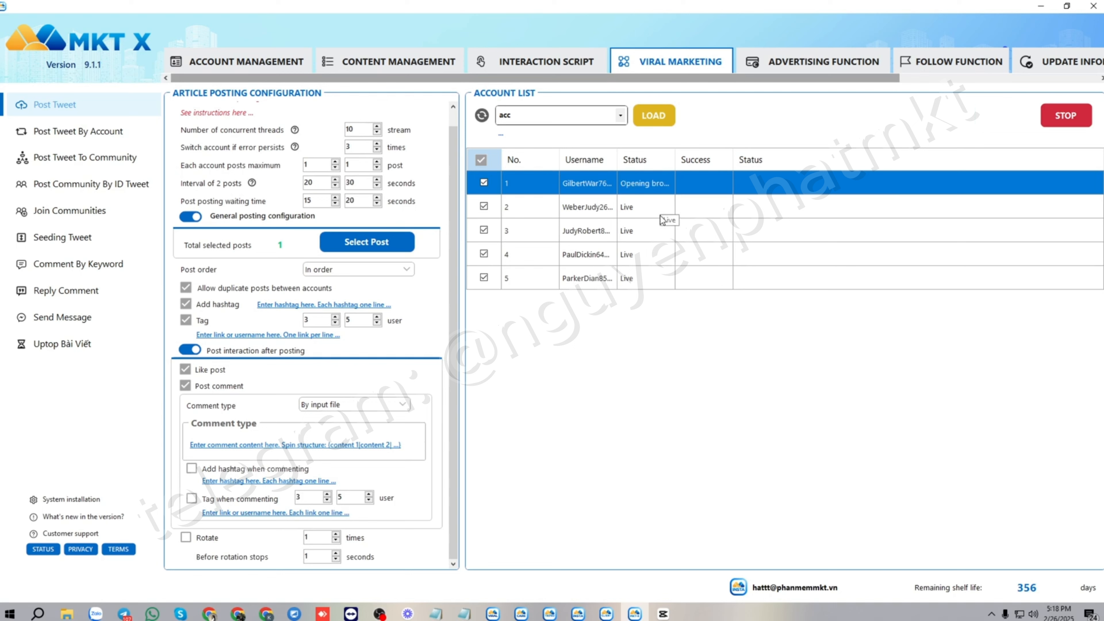